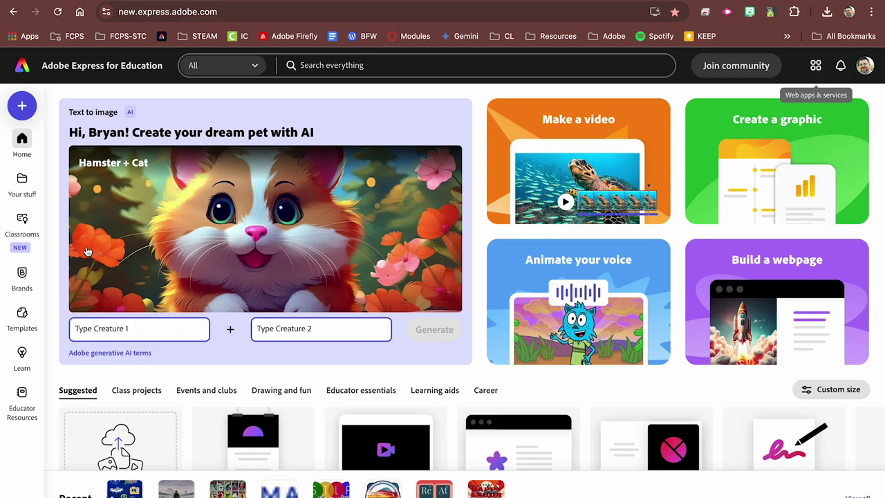
Step: Start a new class in Classrooms named 'Current Events and Design'
mouse_move(24, 224)
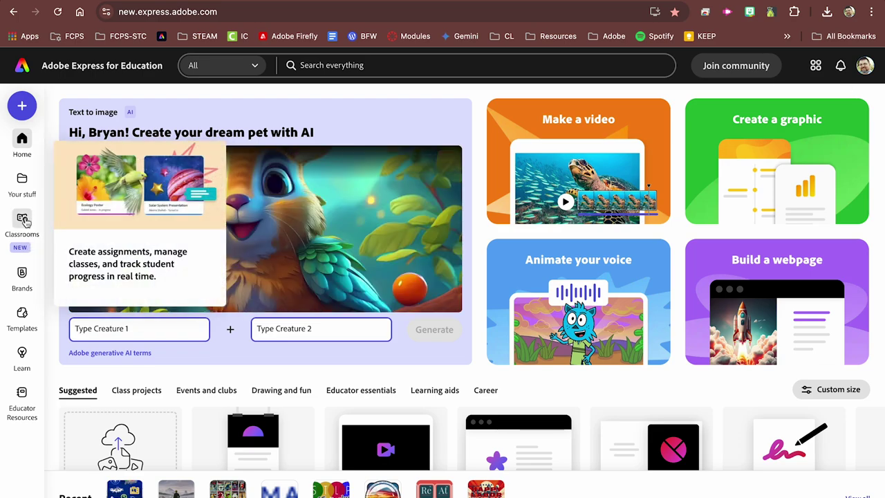
left_click(23, 224)
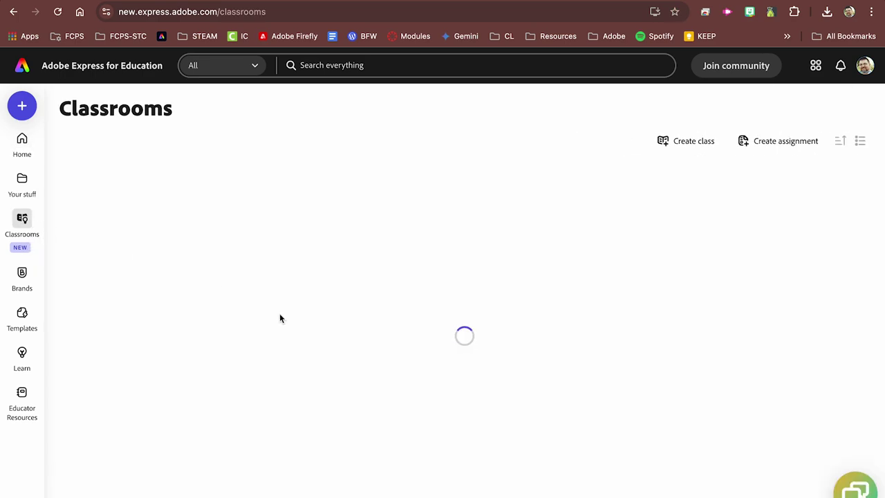
left_click(694, 144)
left_click(473, 249)
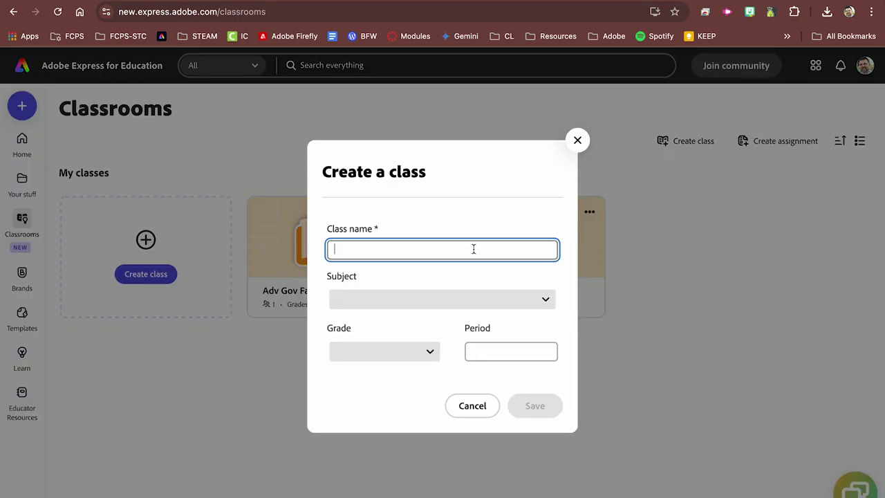
type("Current ")
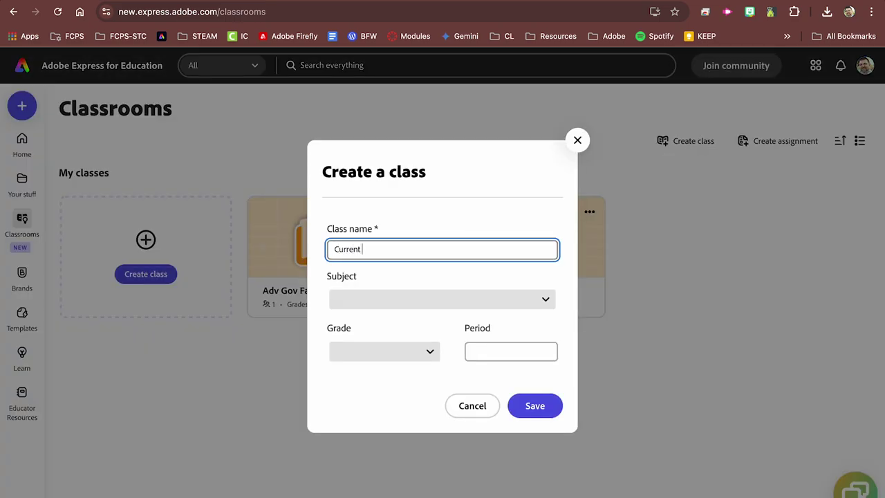
type("Events and Designs")
Step: Set subject Others, grades 9, 10, 11 and 12, period 2, and save the class
left_click(504, 302)
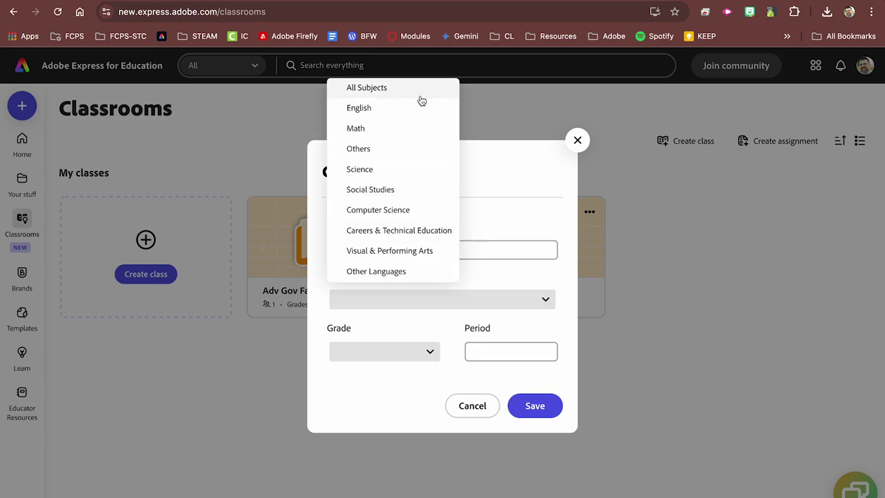
left_click(403, 149)
left_click(401, 351)
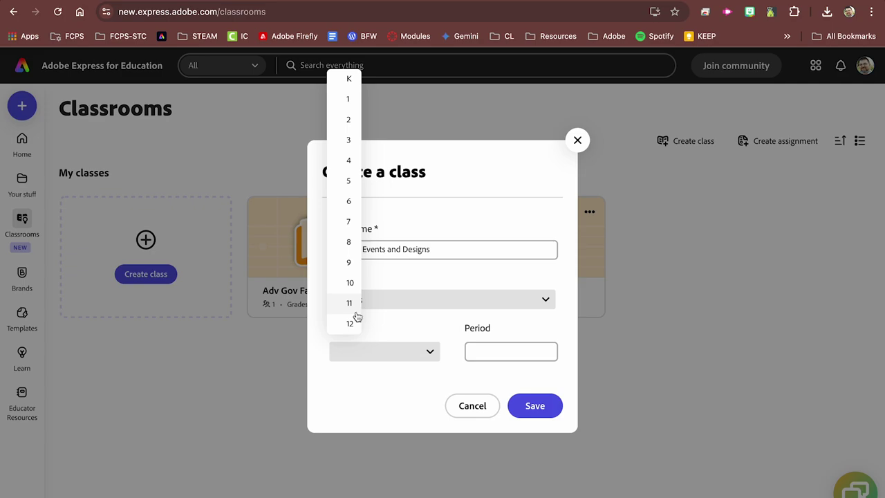
left_click(349, 262)
left_click(350, 282)
left_click(352, 303)
left_click(349, 323)
left_click(510, 353)
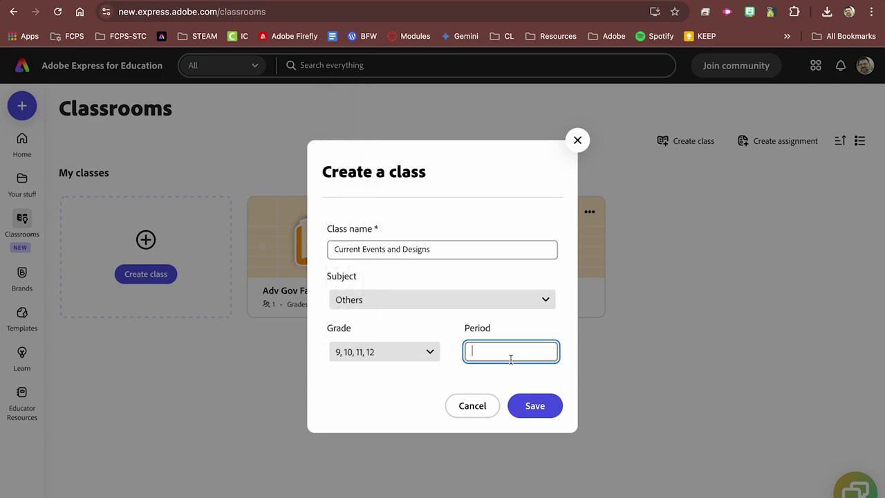
type("2")
left_click(537, 408)
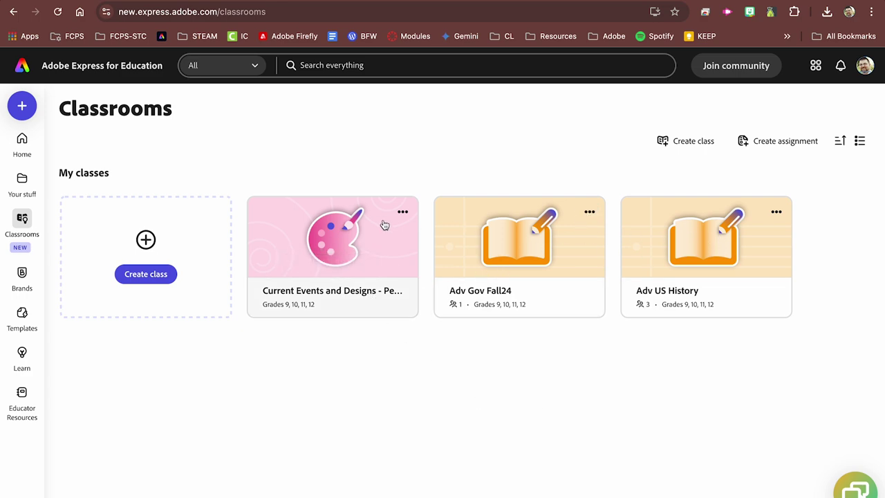
Step: Open the Current Events and Designs class, view its invite code or link, then finish
left_click(334, 276)
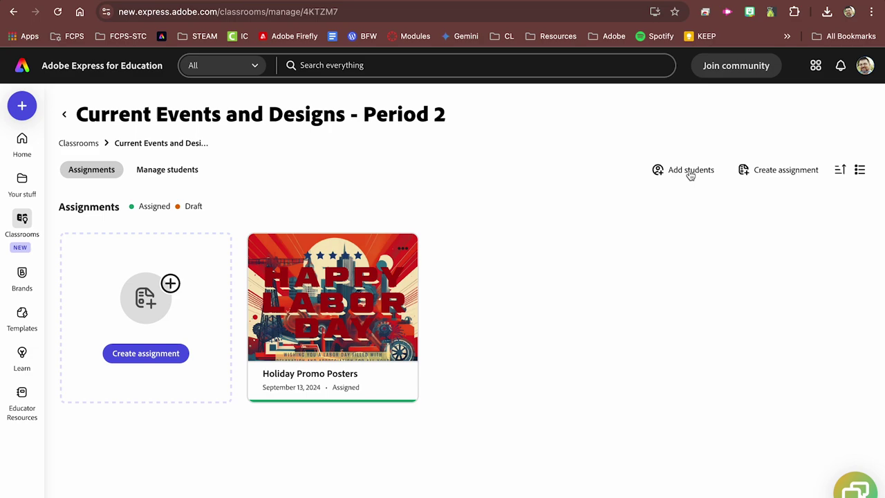
left_click(690, 171)
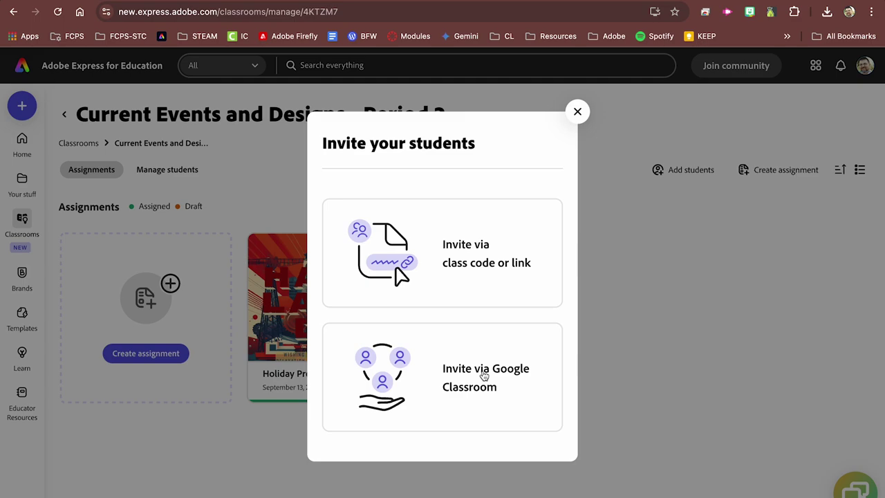
left_click(497, 243)
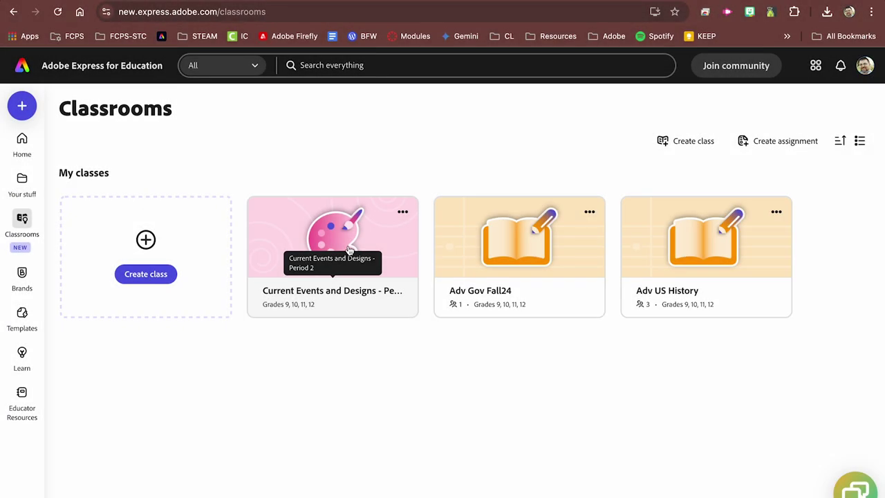
left_click(348, 240)
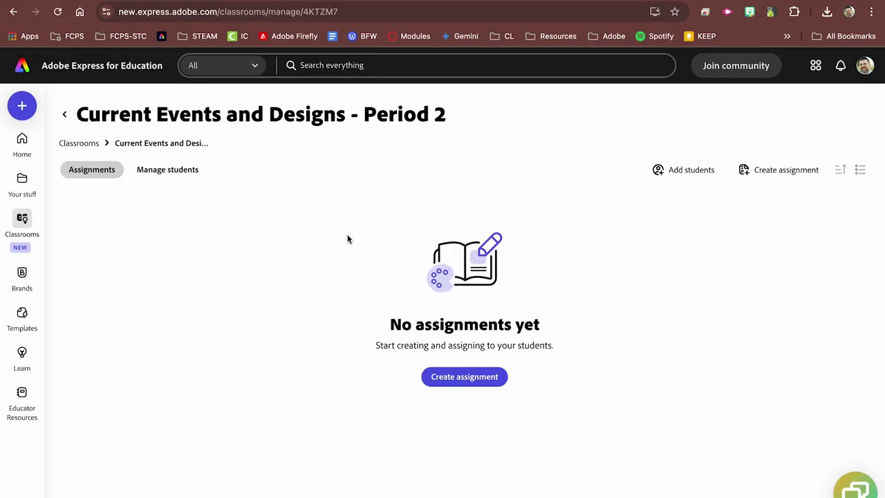
Step: Create an assignment titled Holiday Promo Posters with instructions 'Students design a new poster for a school event in the fall'
left_click(451, 378)
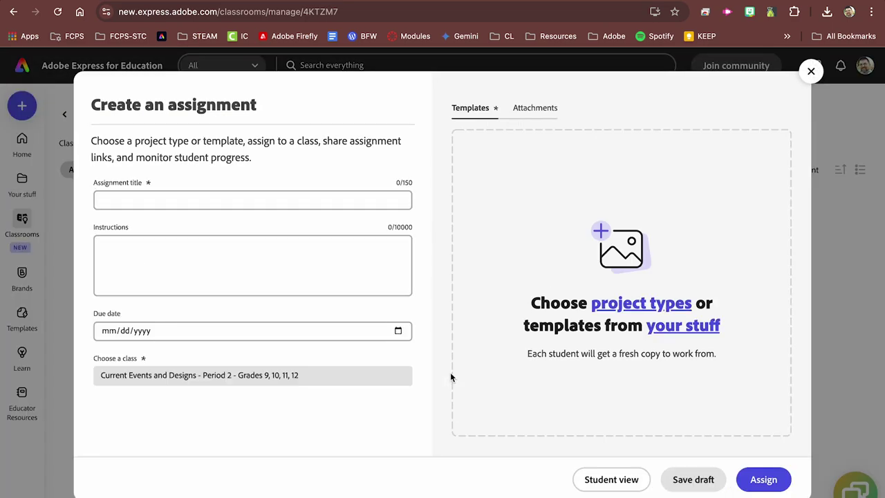
left_click(342, 205)
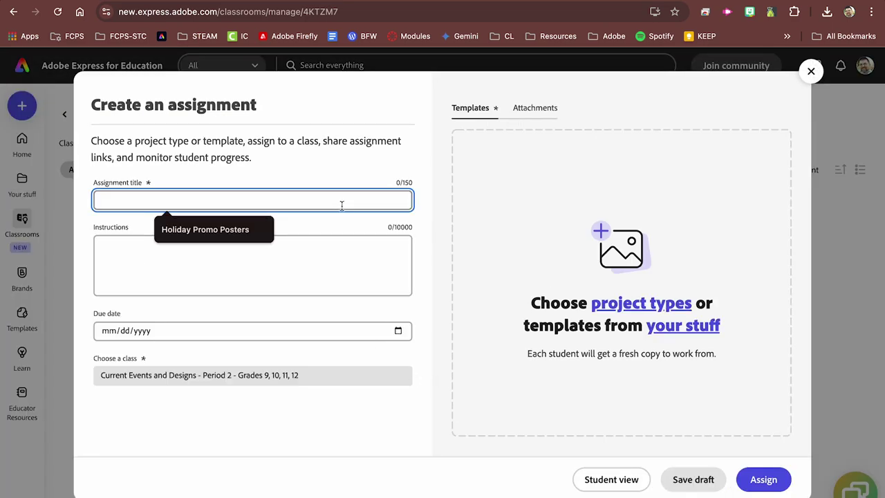
left_click(279, 229)
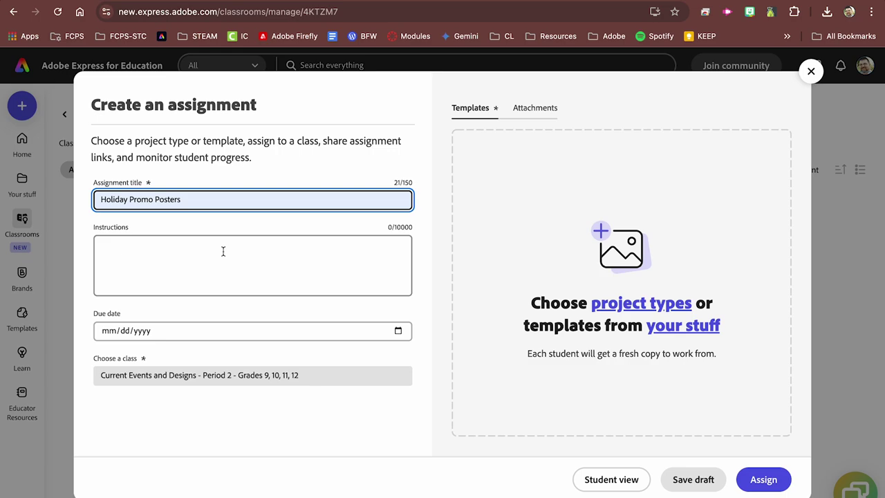
left_click(223, 251)
type("Student")
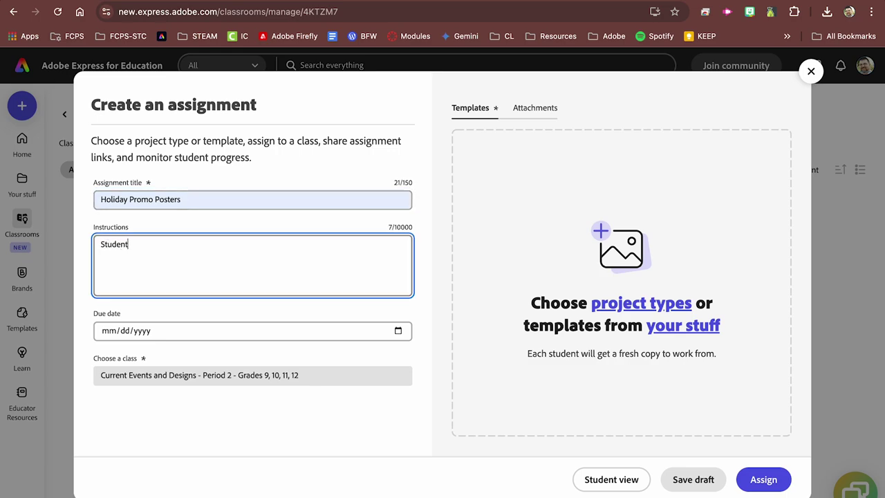
type("s design a new poster for a sch")
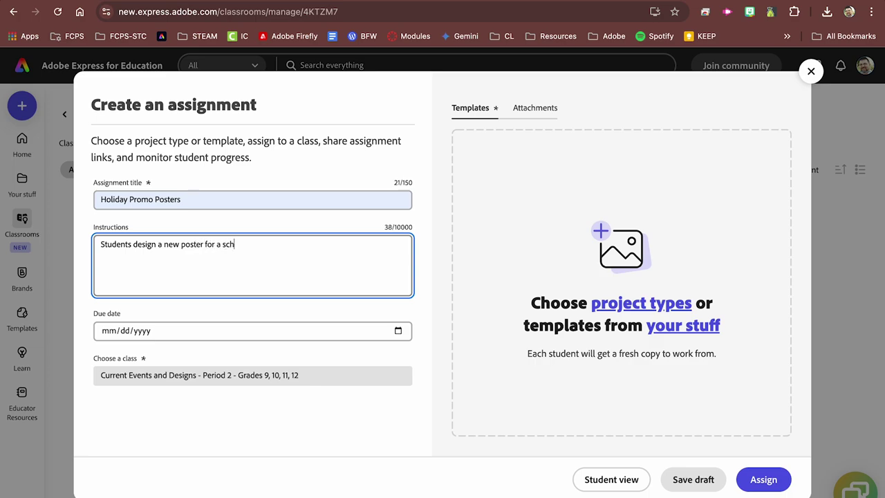
type("ool event in the fall.")
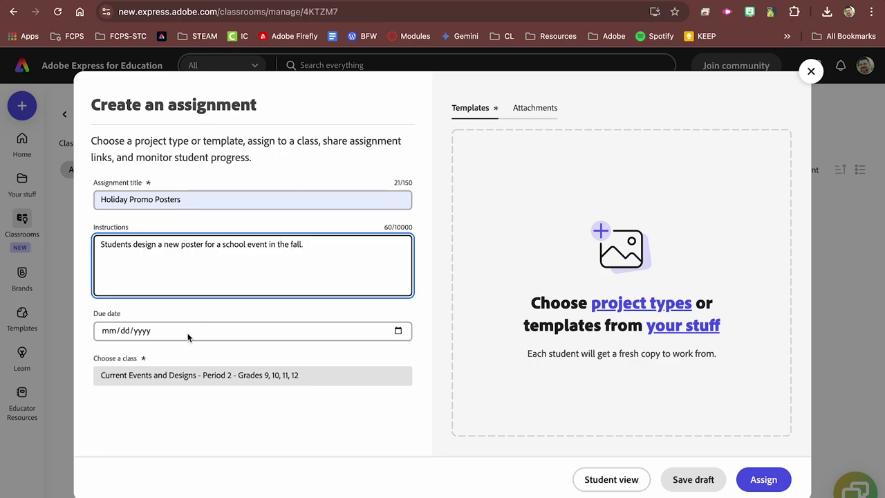
Step: Set the due date to 09/13/2024 and browse the available project types
left_click(191, 335)
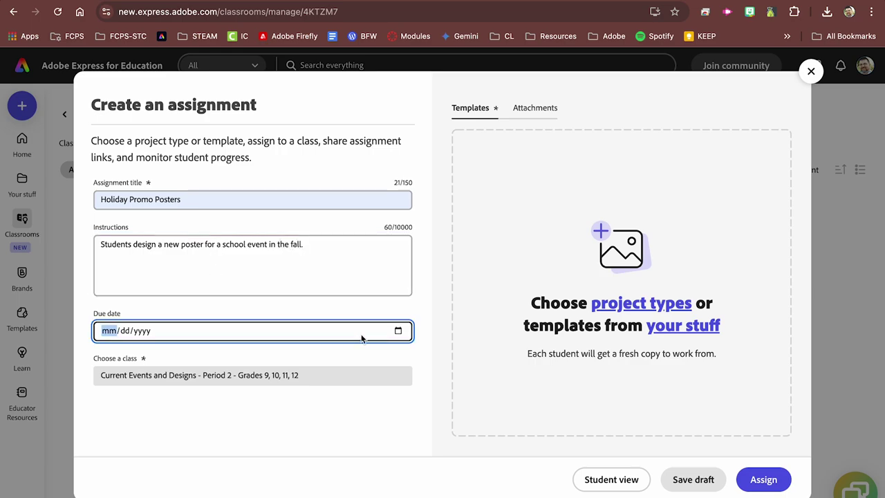
left_click(399, 331)
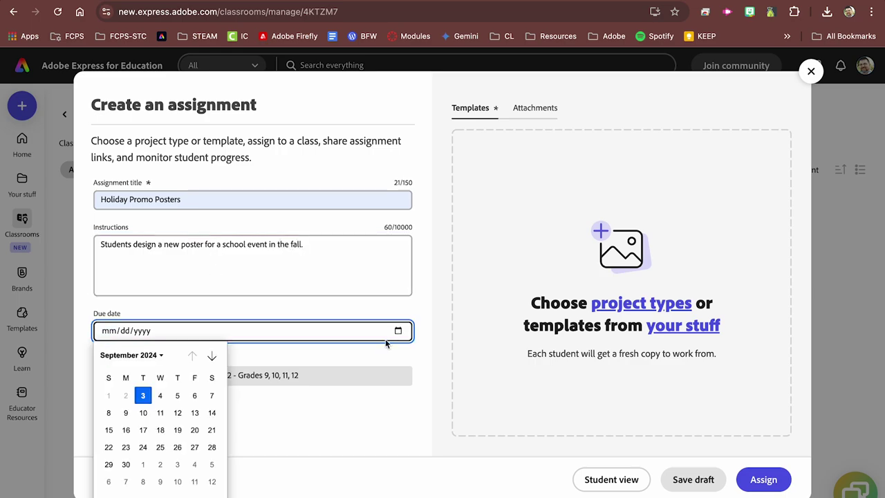
left_click(195, 413)
left_click(267, 374)
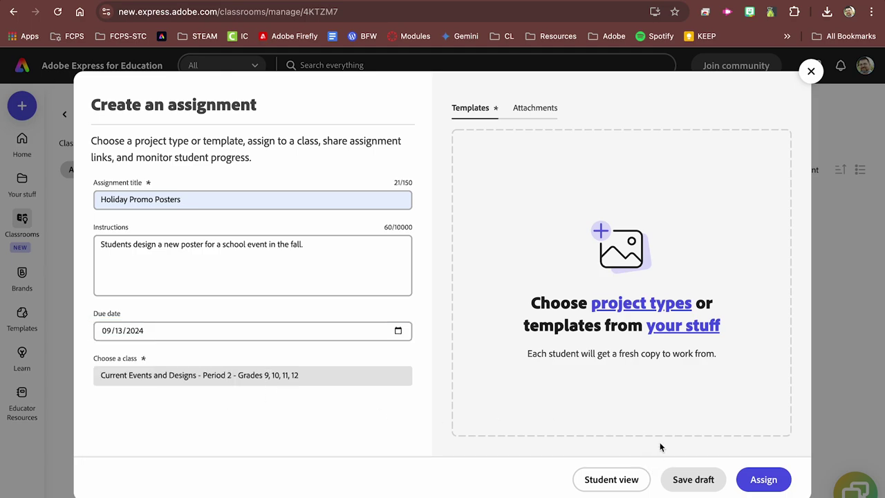
left_click(652, 305)
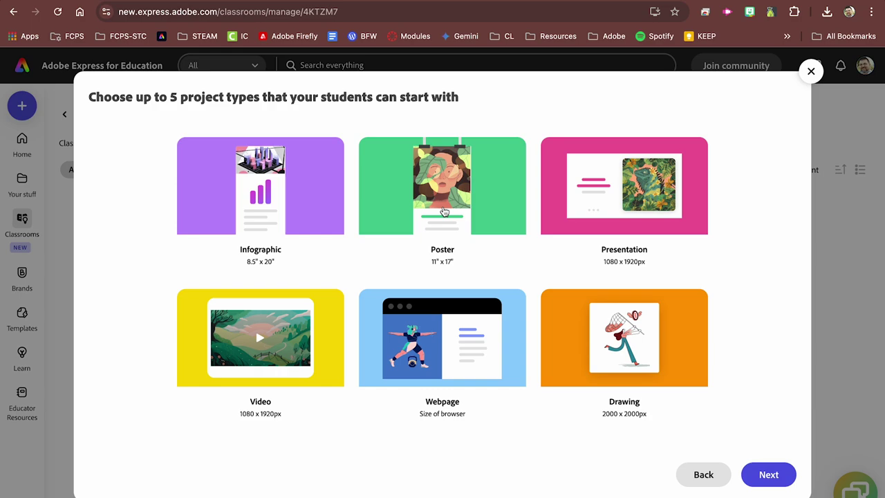
Step: Keep Poster (11" x 17") as the assignment's project template and show the Attachments section
left_click(444, 208)
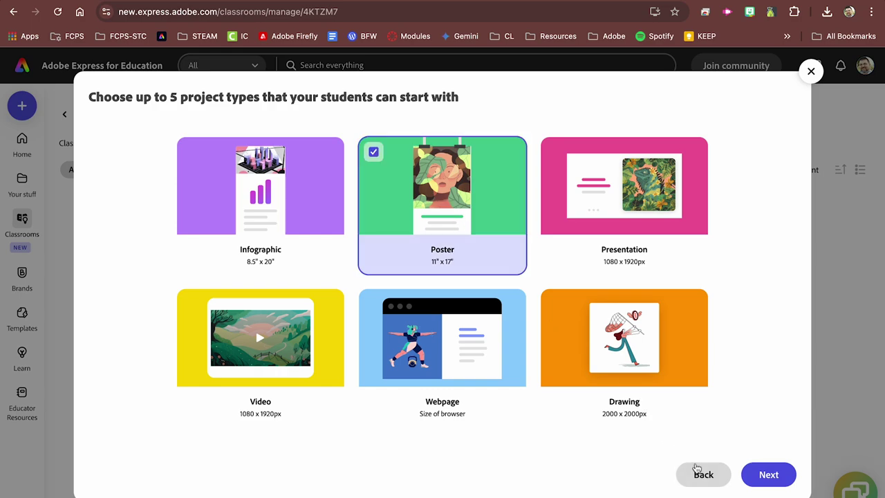
left_click(763, 475)
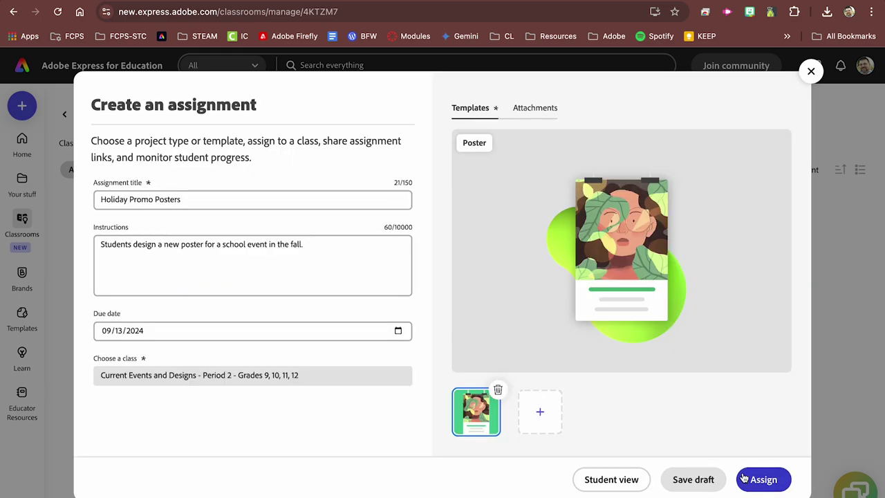
left_click(538, 413)
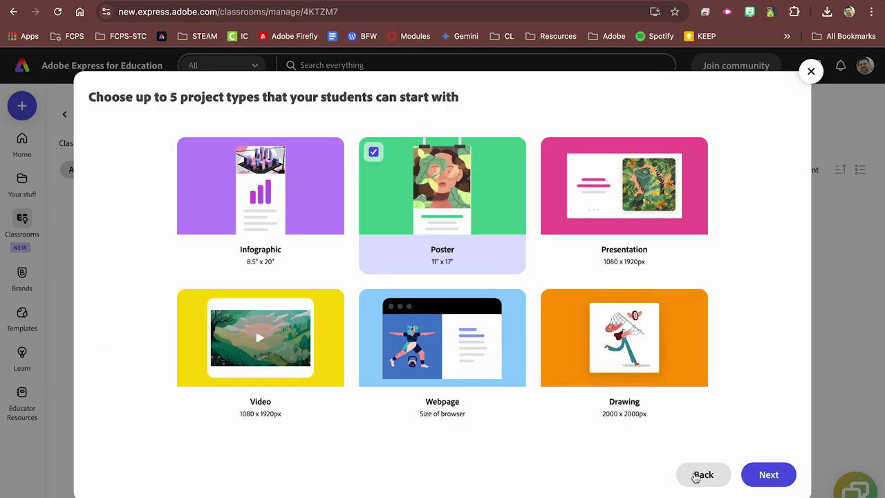
left_click(704, 482)
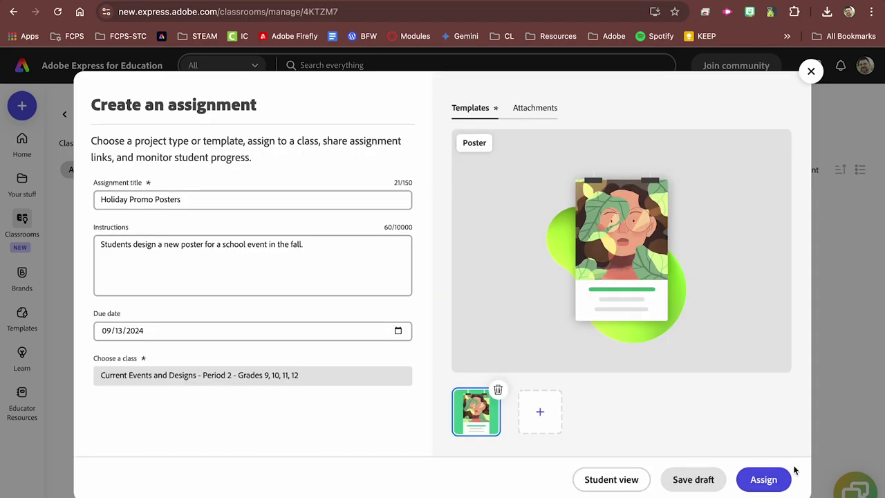
left_click(536, 108)
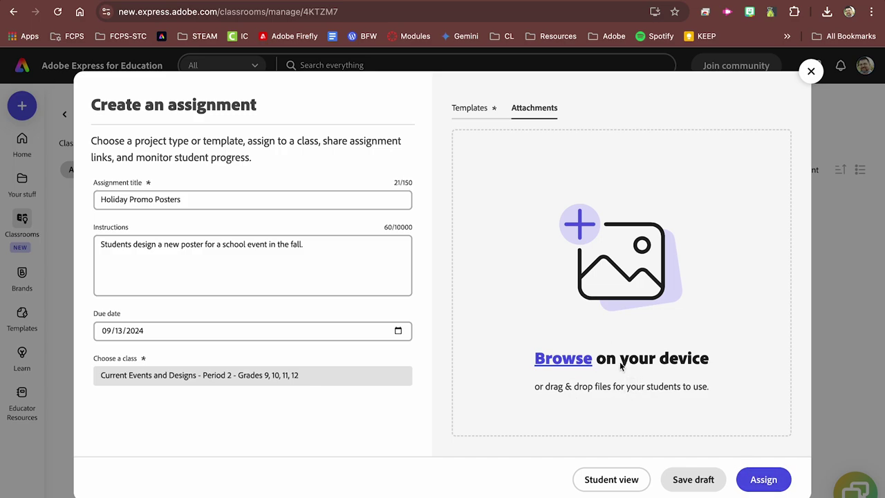
Step: Assign Holiday Promo Posters to the class and dismiss the 'Your assignment is live' message
left_click(769, 481)
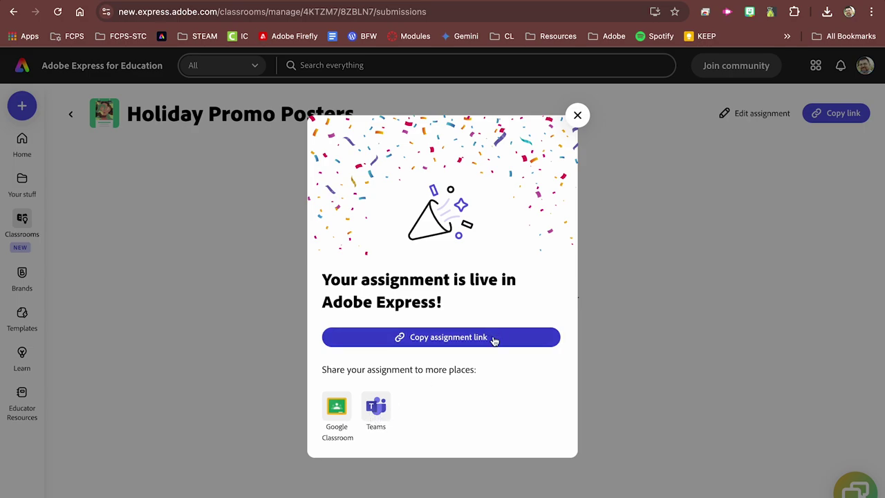
left_click(577, 115)
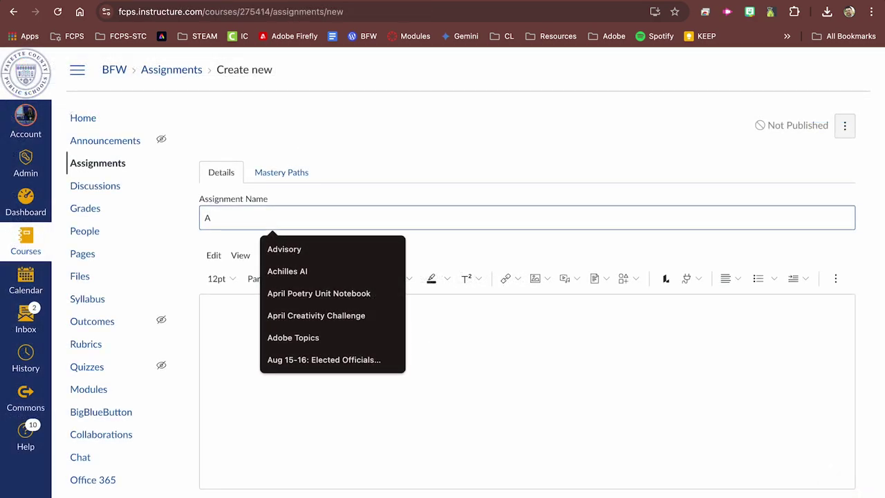
Step: Name the Canvas assignment 'Adobe Holidays Assignment' and add a description 'Follow the link to the Adobe class assignment.' with the pasted link
type("dobe")
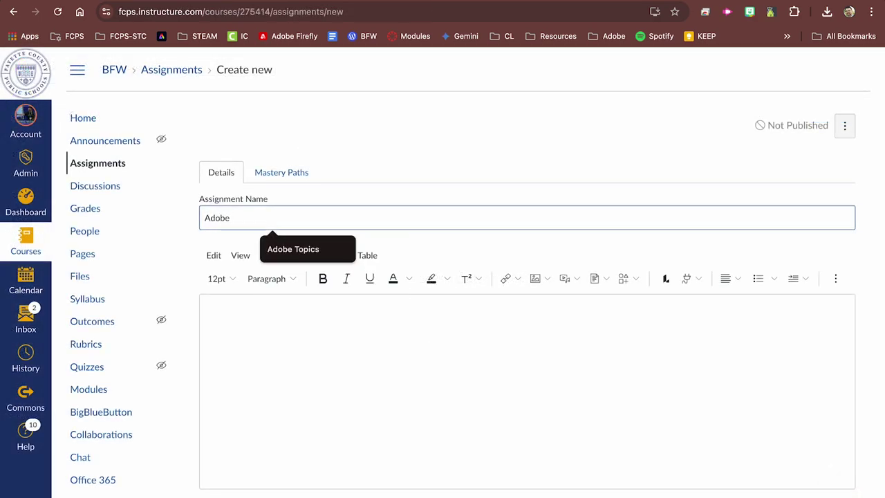
type(" Gri")
key("BackSpace")
key("BackSpace")
key("BackSpace")
type("Holidays ")
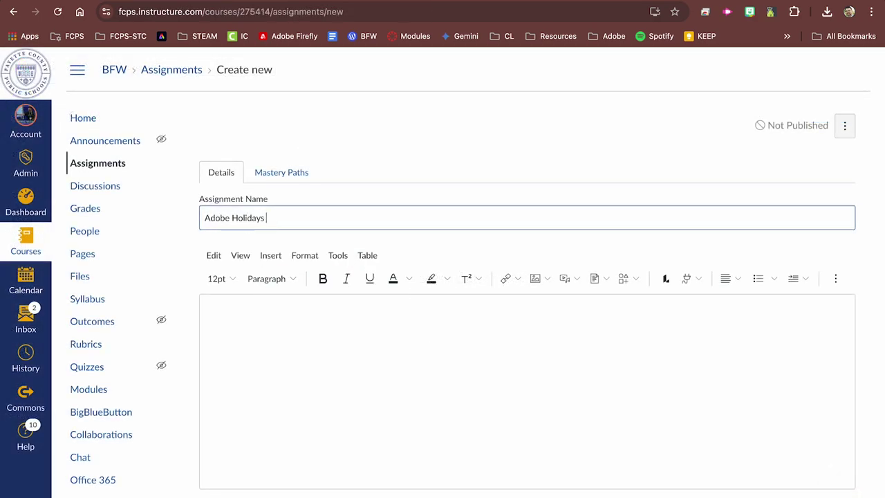
type("Assignment")
left_click(392, 328)
type("Follow ")
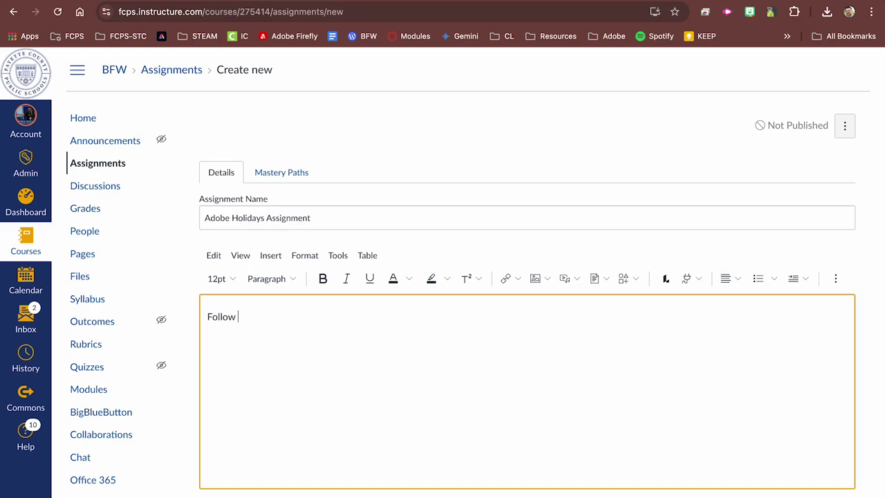
type("the link to the Adobe cla")
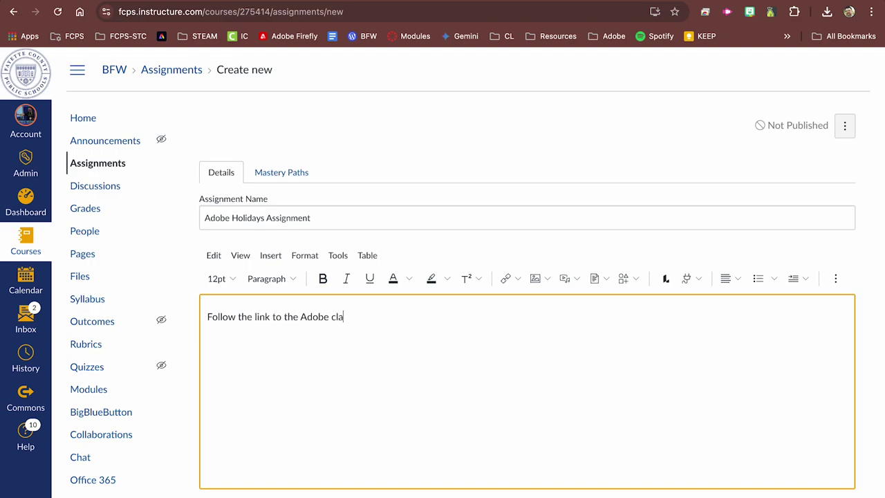
type("ss assignment.")
key("Return")
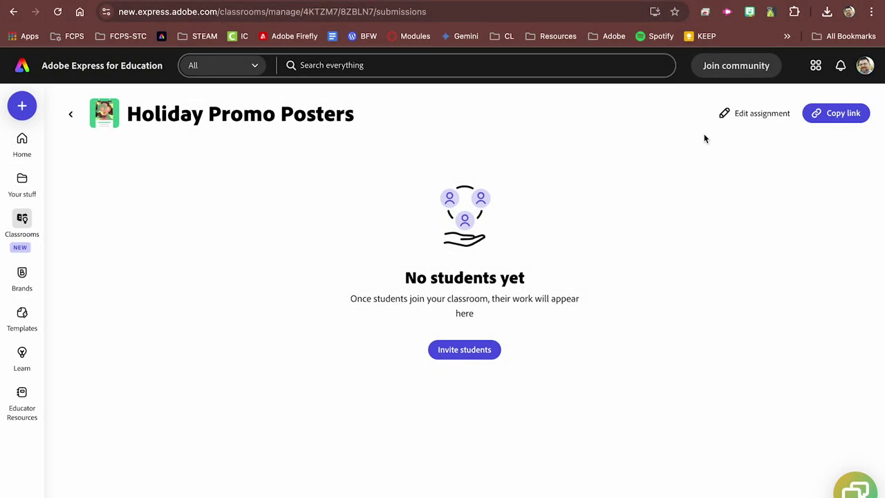
Step: Remove the Poster template and pick the Holiday posters design from your stuff
left_click(740, 117)
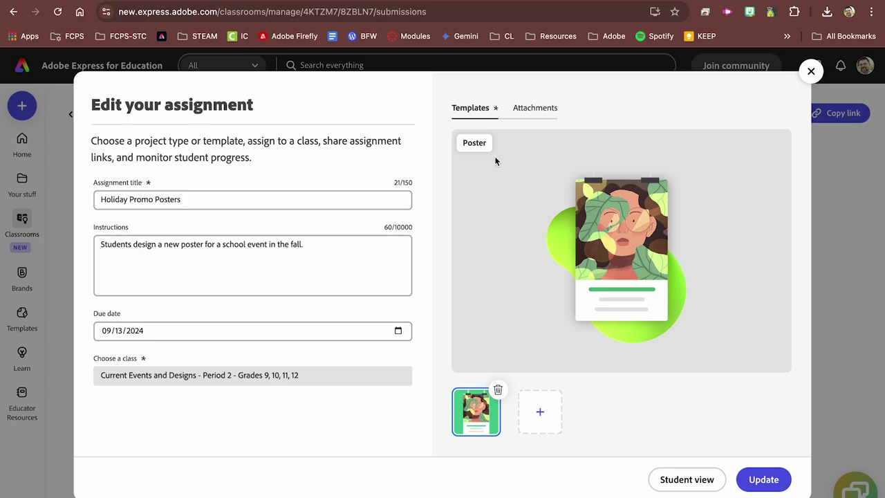
left_click(499, 391)
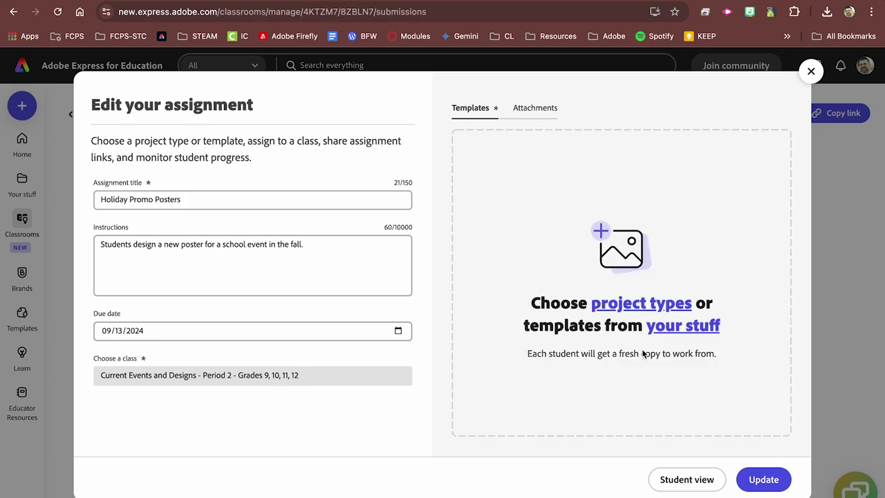
left_click(683, 327)
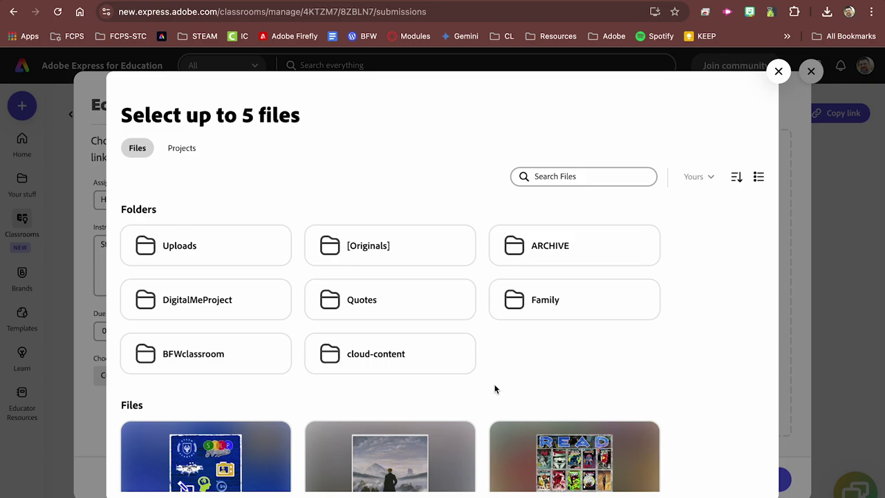
scroll(494, 389, "down", 6)
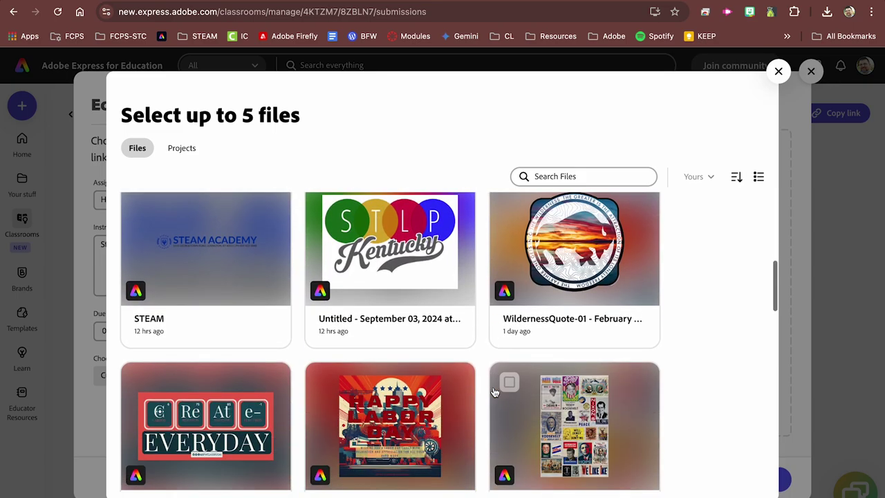
scroll(494, 392, "down", 3)
left_click(406, 342)
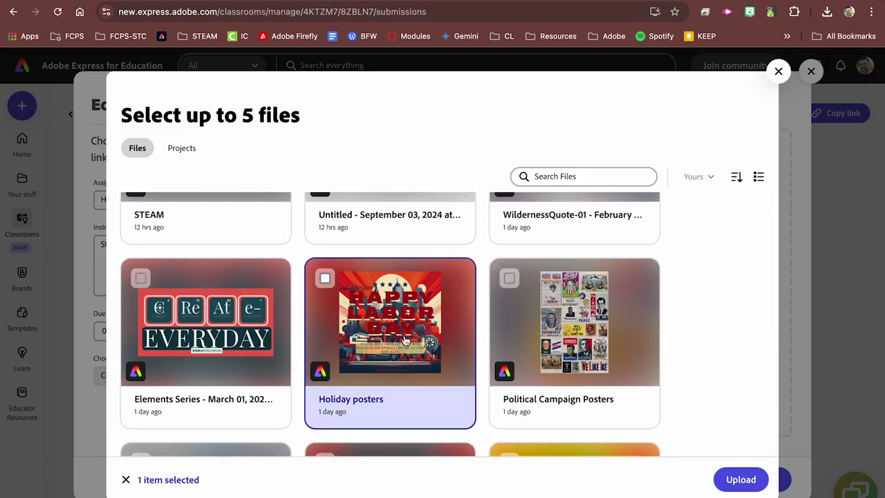
Step: Attach Holiday posters, add a text-to-image generated background requirement to the instructions, and preview Student view
left_click(742, 478)
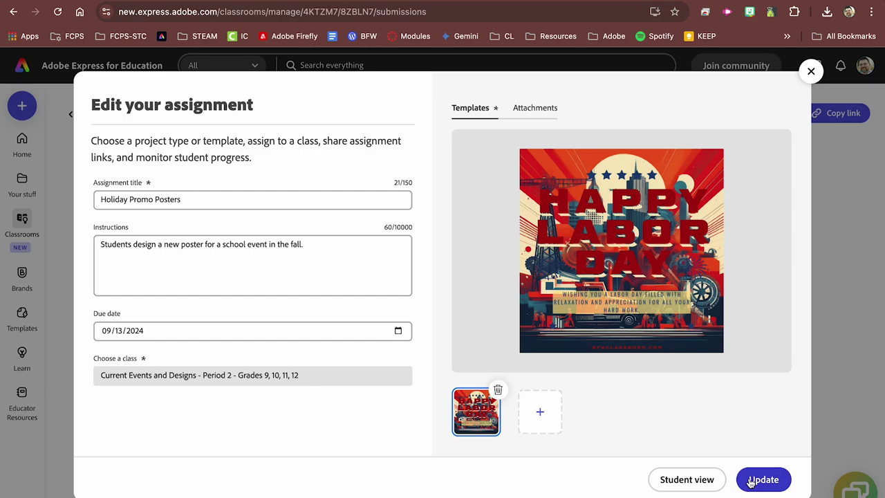
left_click(364, 256)
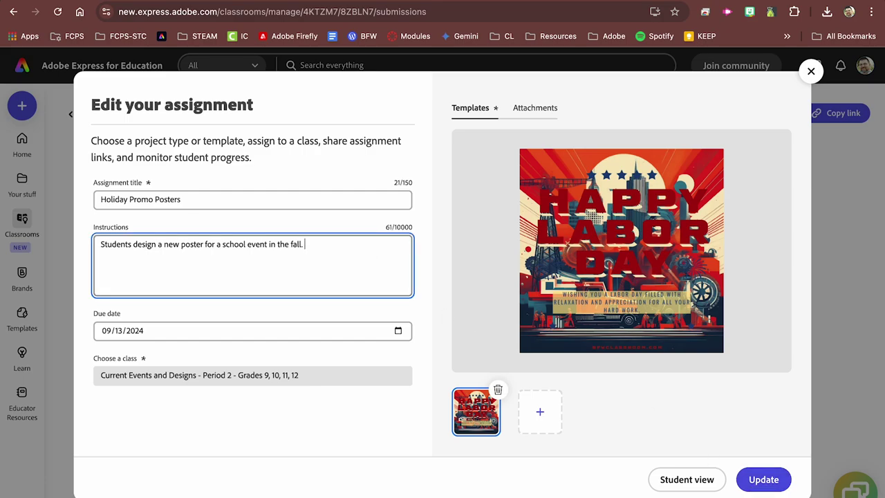
type("Be sure to develop a backgo")
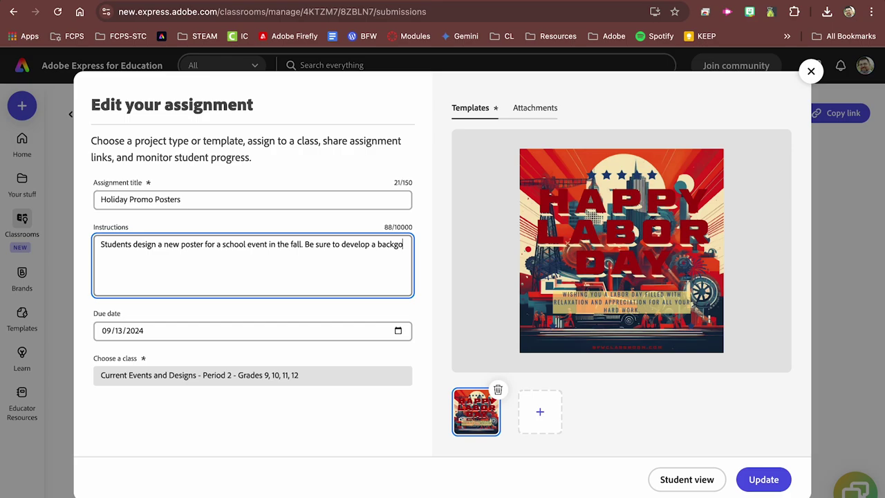
type("urn")
key("BackSpace")
key("BackSpace")
type("roudn image")
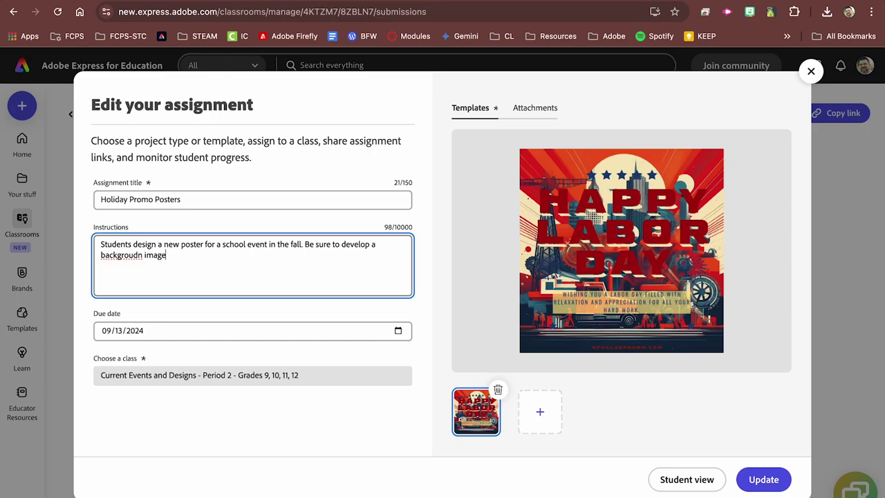
type(" using the text-to-image ")
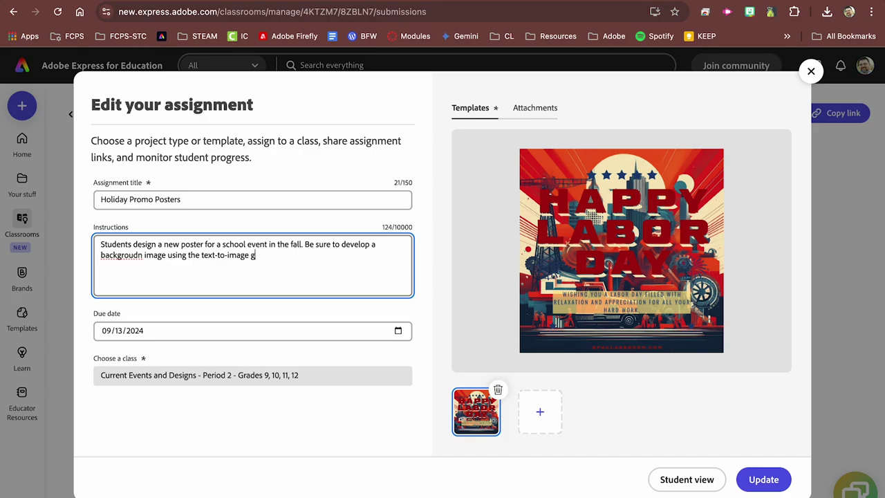
type("generator.")
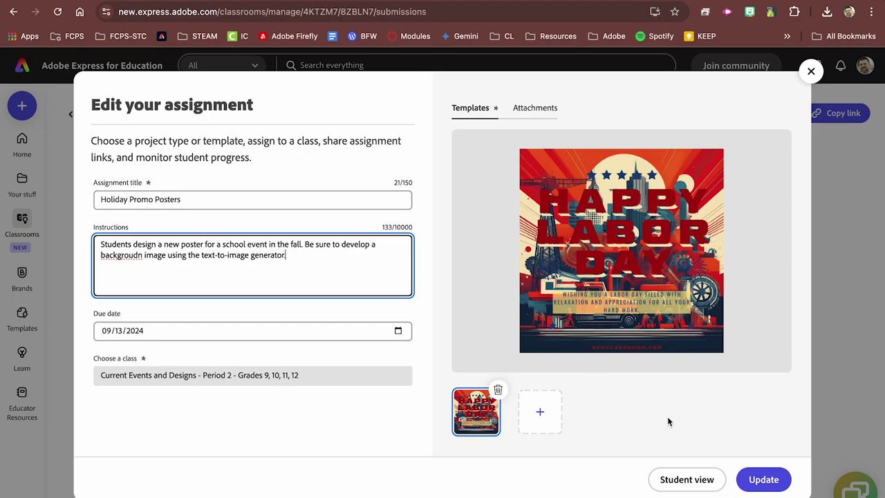
left_click(692, 479)
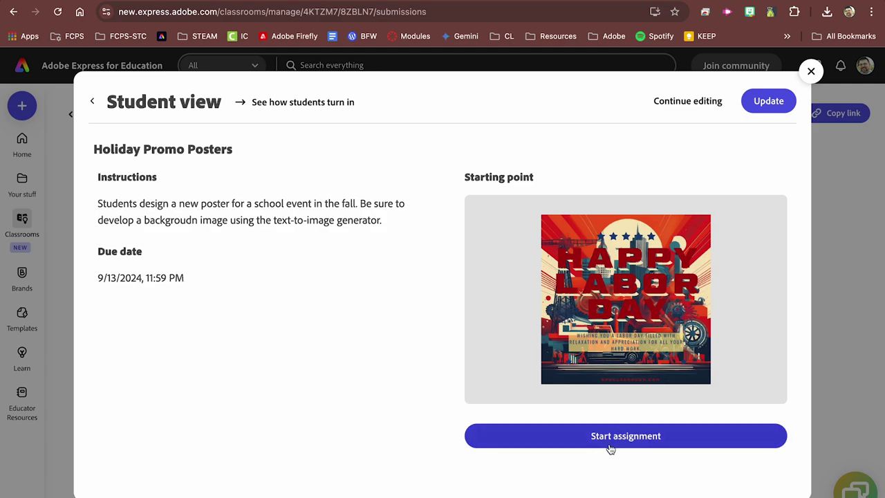
Step: Save the revised Holiday Promo Posters assignment with Update from the Student view
left_click(771, 103)
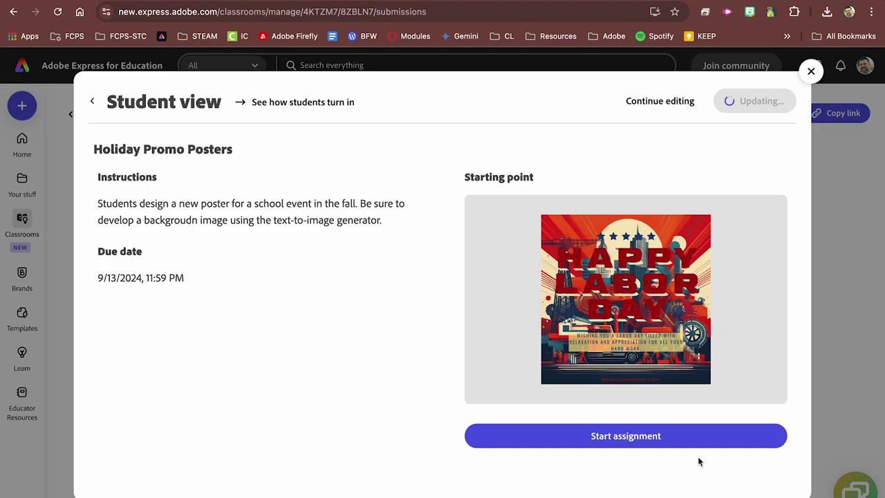